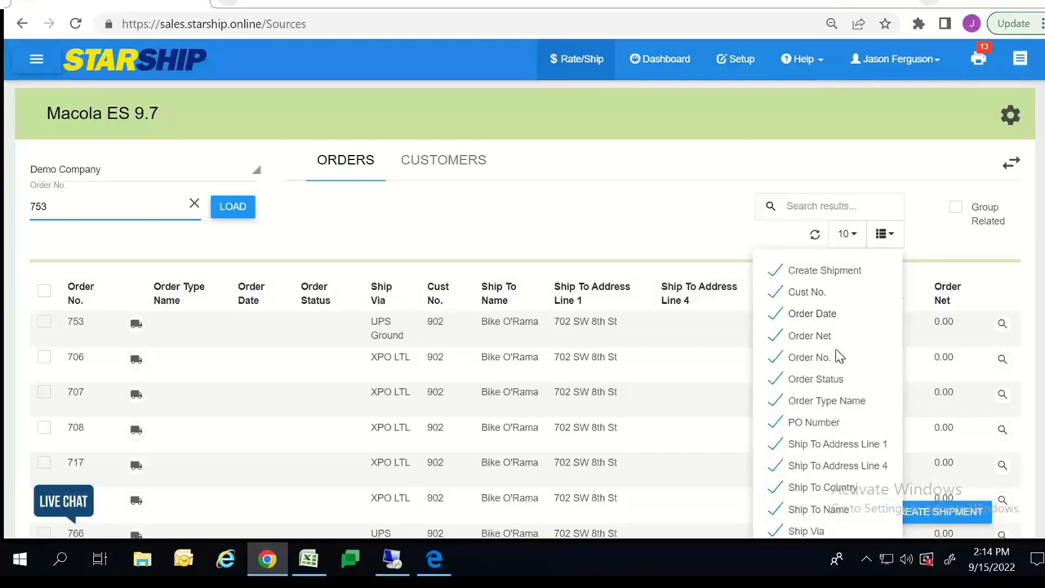
# Step: Create a shipment from the first order in the Demo Company's Macola order list
pyautogui.scroll(-1, 837, 356)
pyautogui.scroll(1, 269, 210)
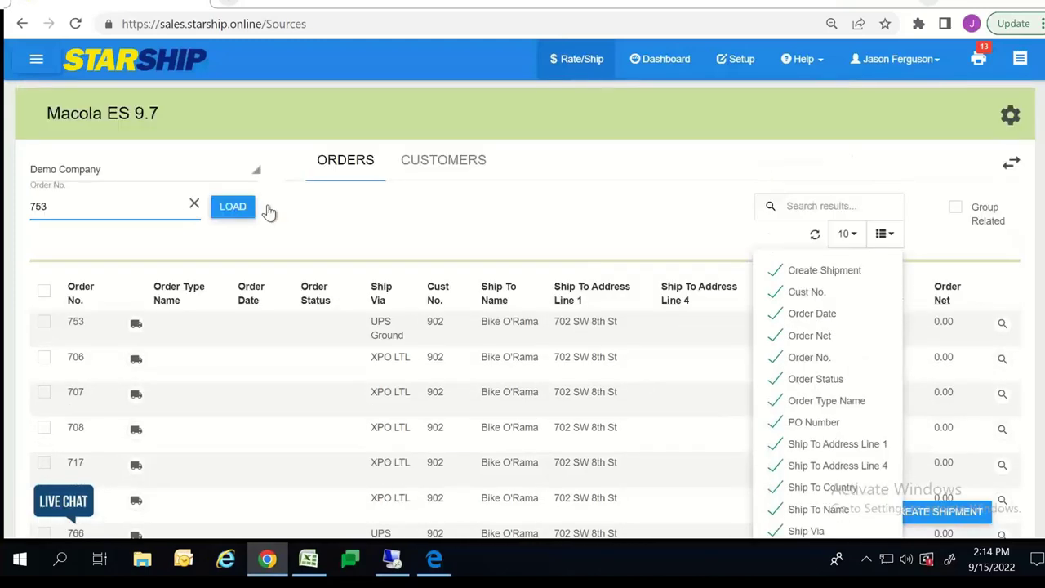
pyautogui.click(65, 205)
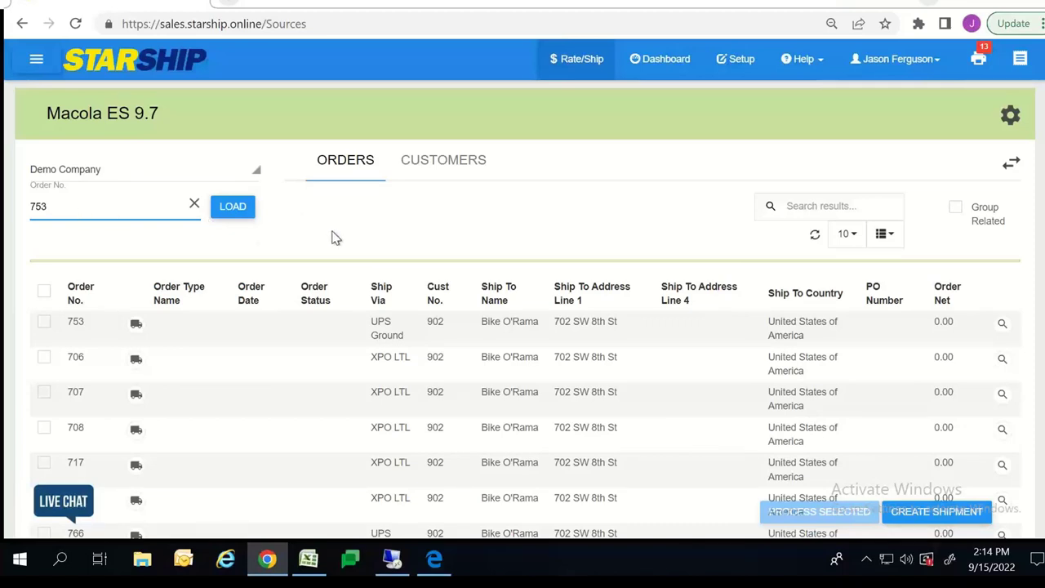
pyautogui.click(136, 326)
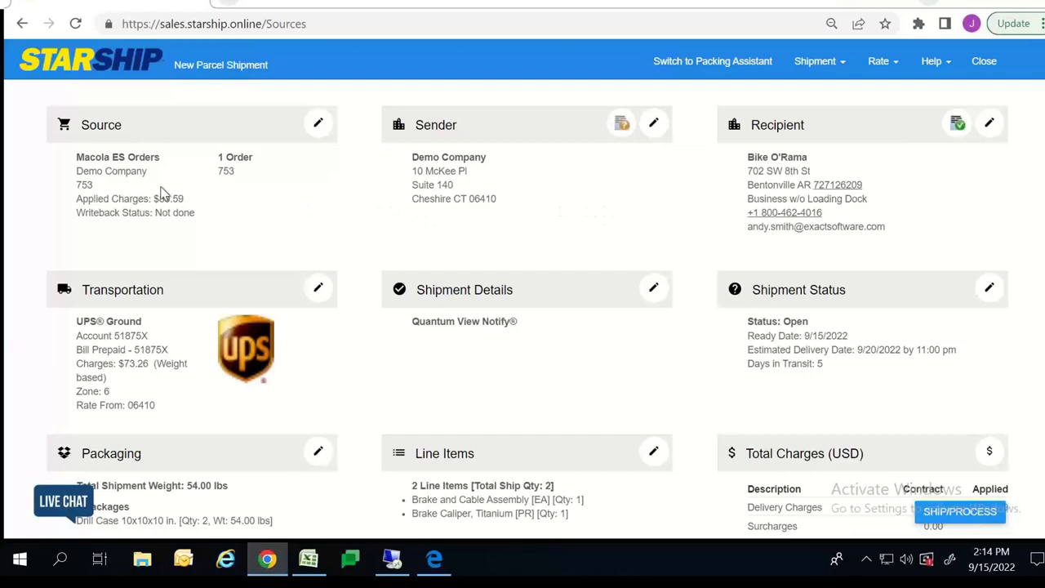
# Step: Review the new shipment's source order information and the recipient's address validation and address type
pyautogui.doubleClick(79, 185)
pyautogui.click(111, 175)
pyautogui.moveTo(955, 129)
pyautogui.moveTo(751, 198); pyautogui.dragTo(787, 200)
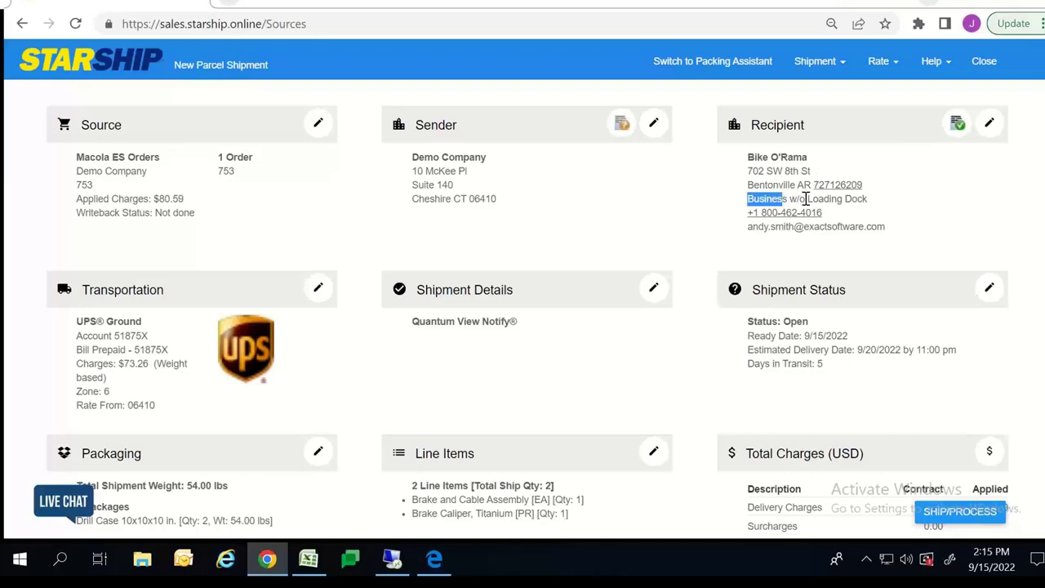
pyautogui.click(814, 204)
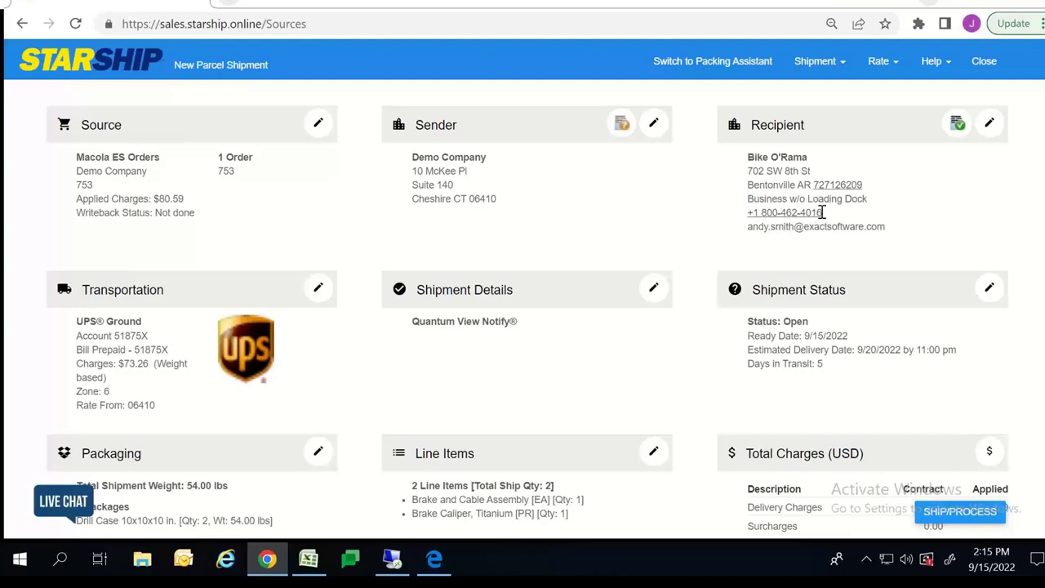
pyautogui.scroll(-2, 423, 260)
pyautogui.scroll(1, 406, 254)
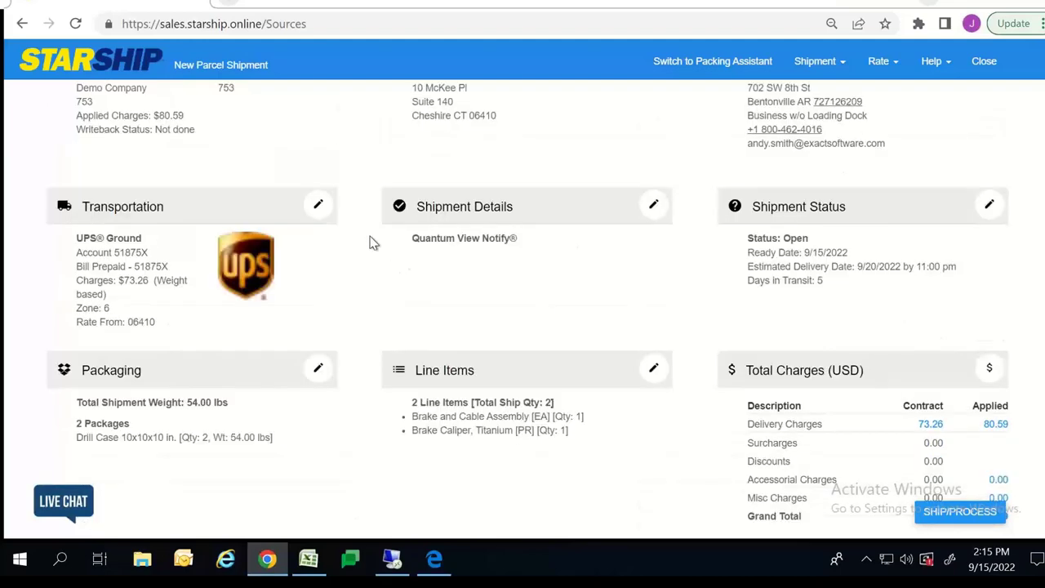
# Step: Examine the shipment's transportation settings, including the available billing types
pyautogui.click(324, 213)
pyautogui.click(320, 207)
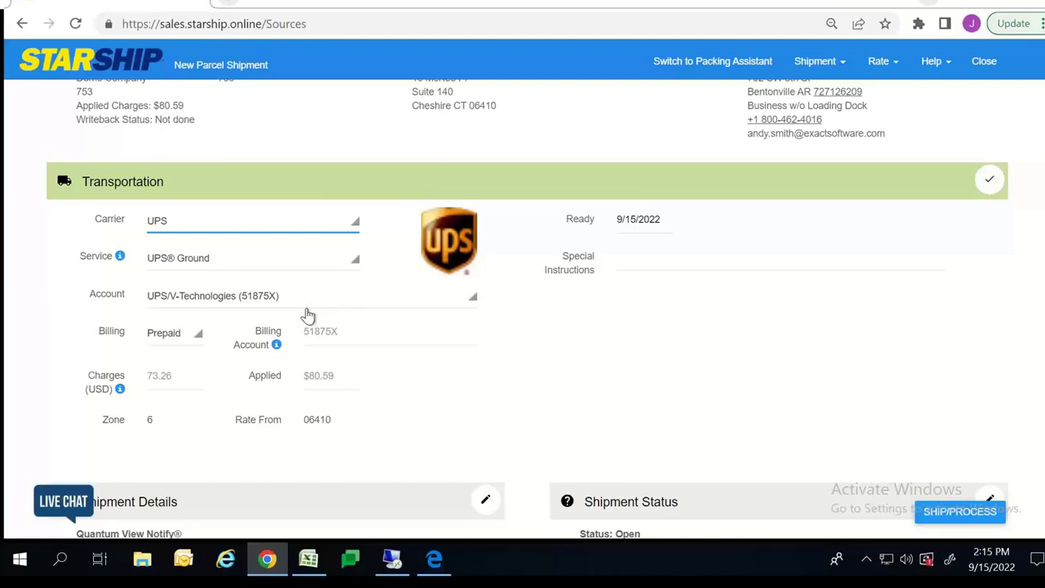
pyautogui.click(200, 338)
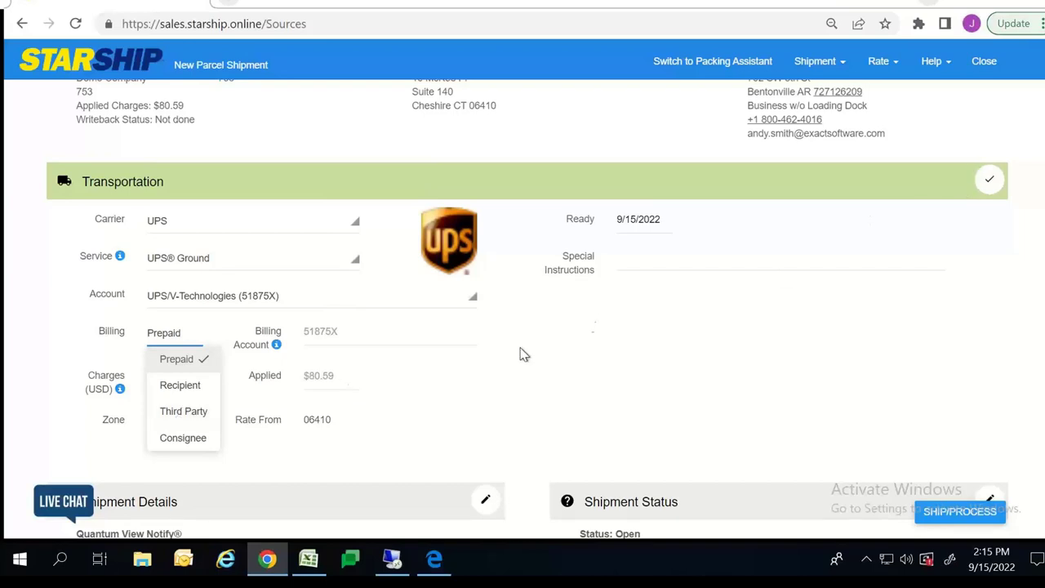
pyautogui.click(990, 180)
# Step: Turn off Quantum View Notify in the shipment details
pyautogui.click(654, 195)
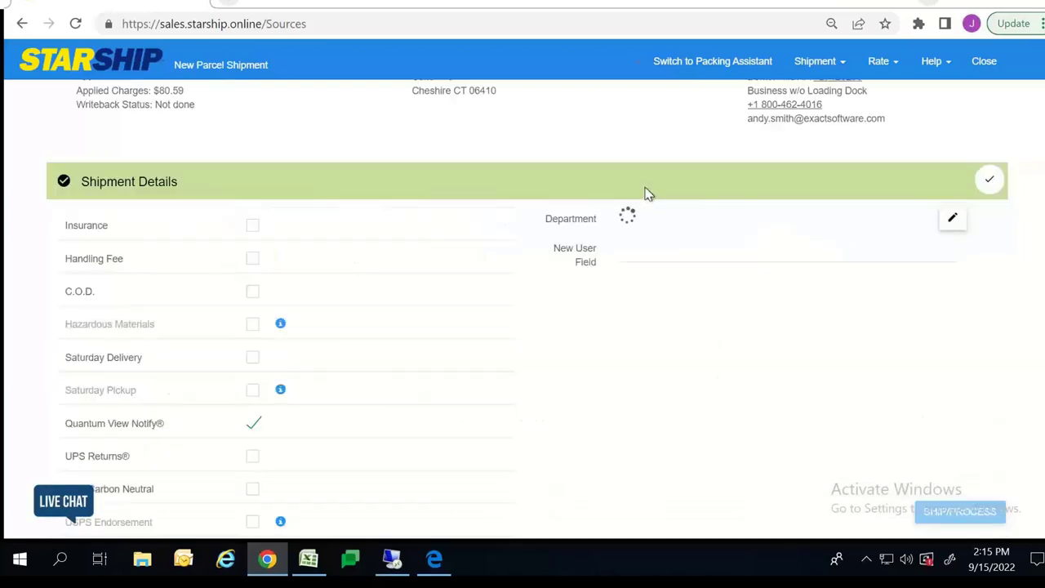
pyautogui.scroll(-1, 445, 234)
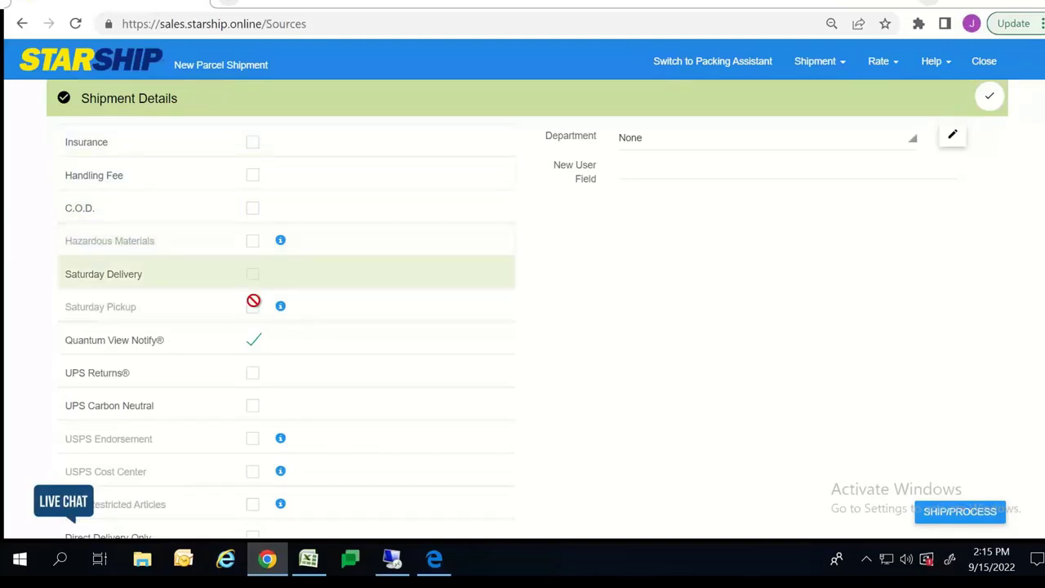
pyautogui.scroll(-1, 259, 351)
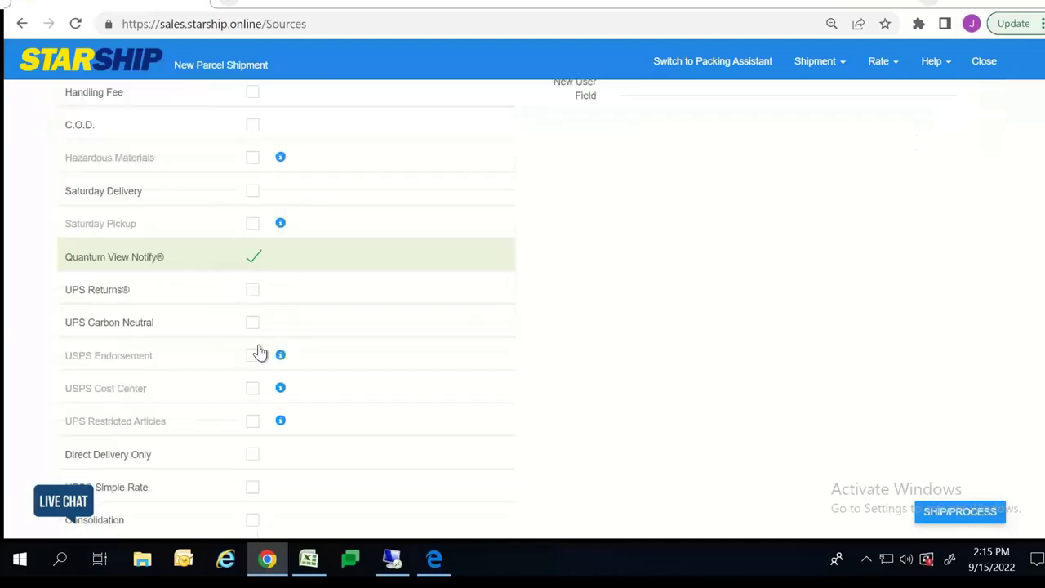
pyautogui.scroll(1, 259, 352)
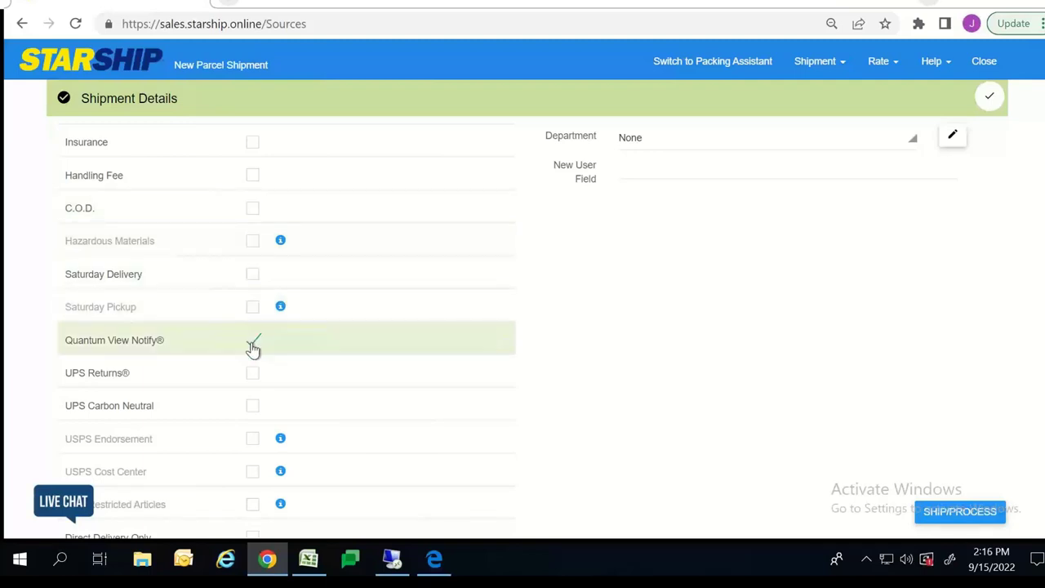
pyautogui.click(993, 97)
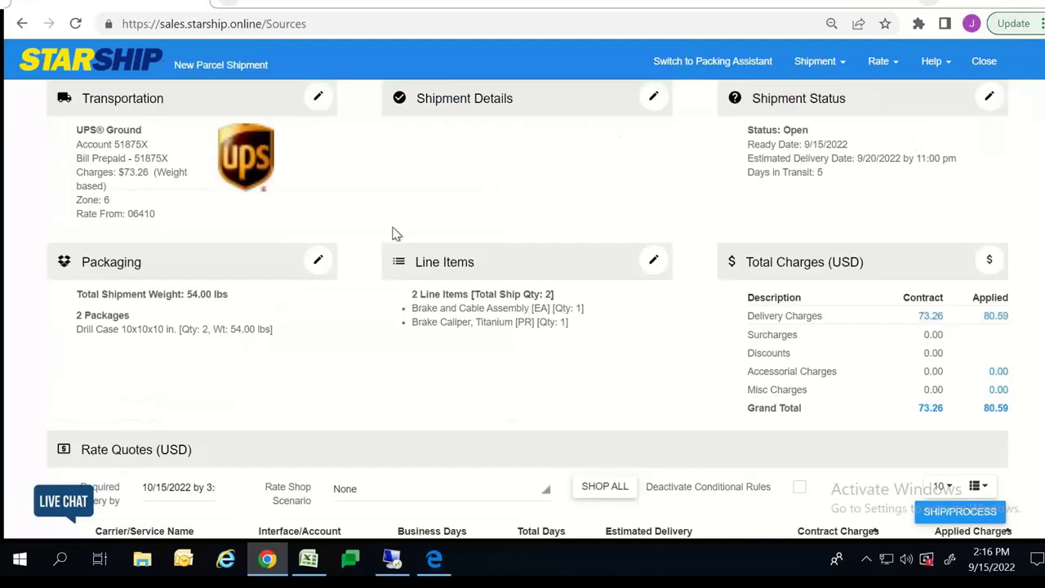
# Step: Expand the contents of both packages and set the second package's packaging to Fountain Box
pyautogui.click(318, 261)
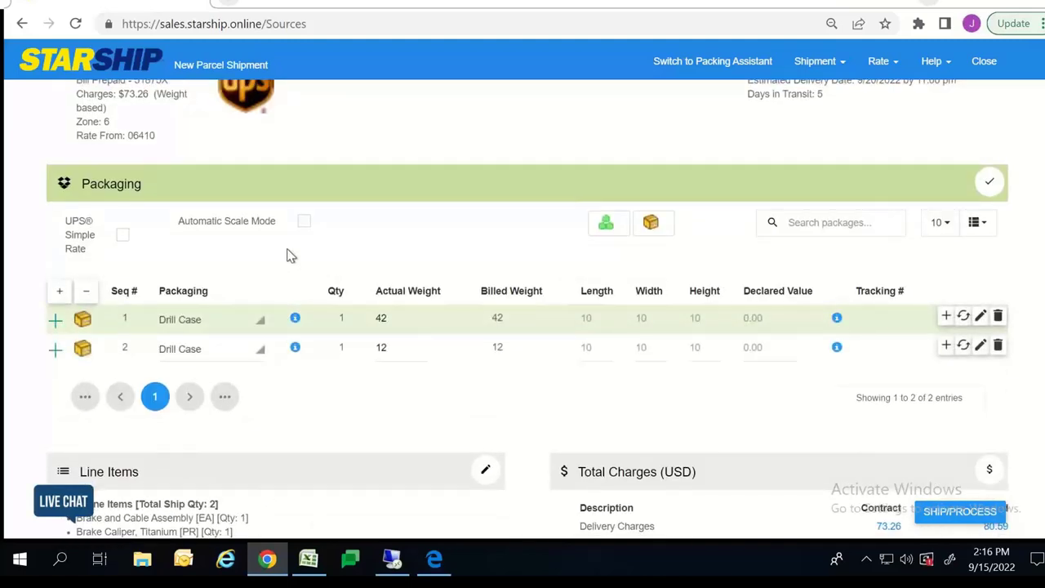
pyautogui.click(56, 323)
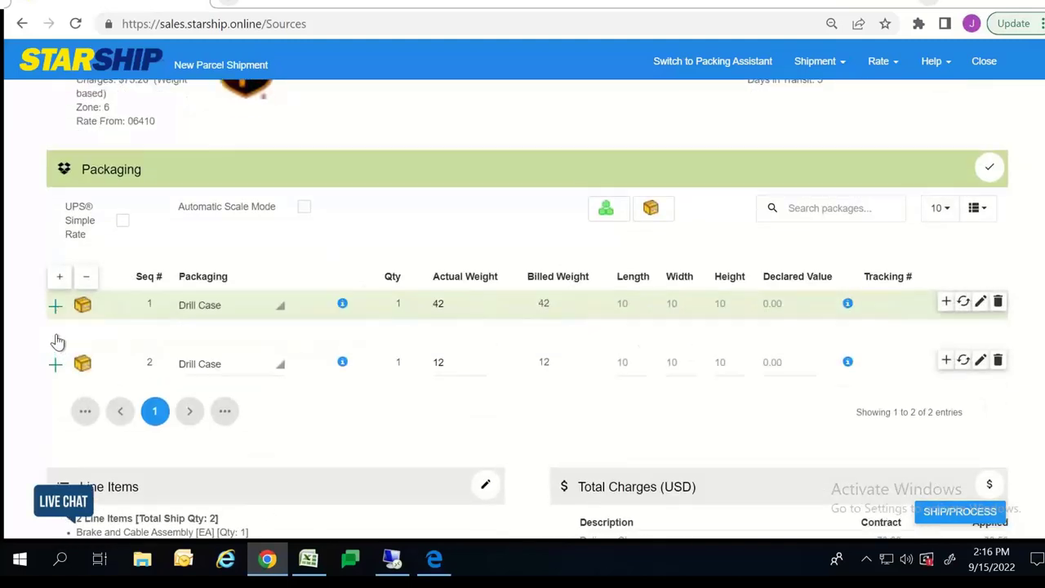
pyautogui.click(57, 365)
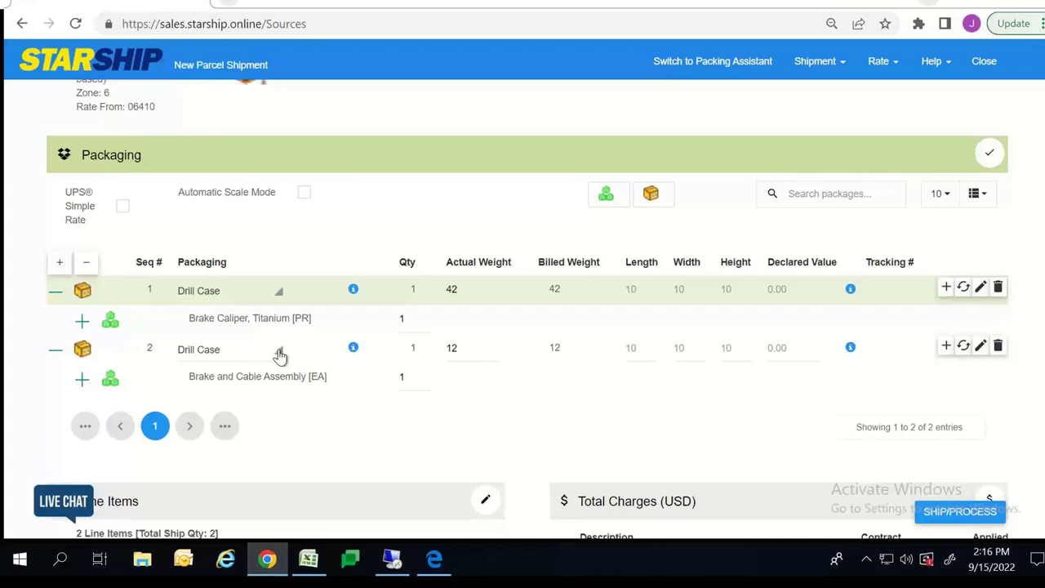
pyautogui.click(280, 355)
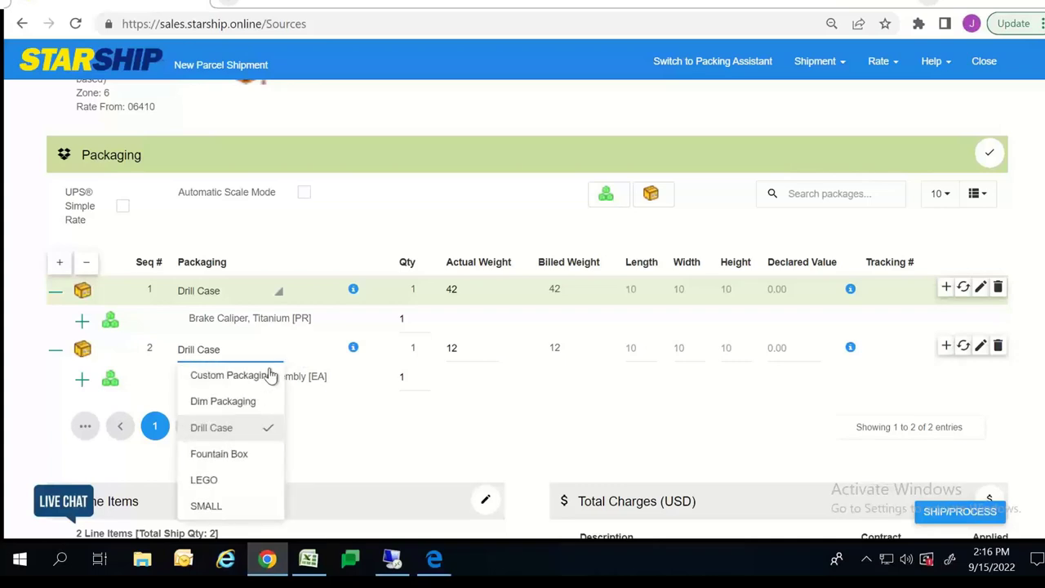
pyautogui.click(219, 454)
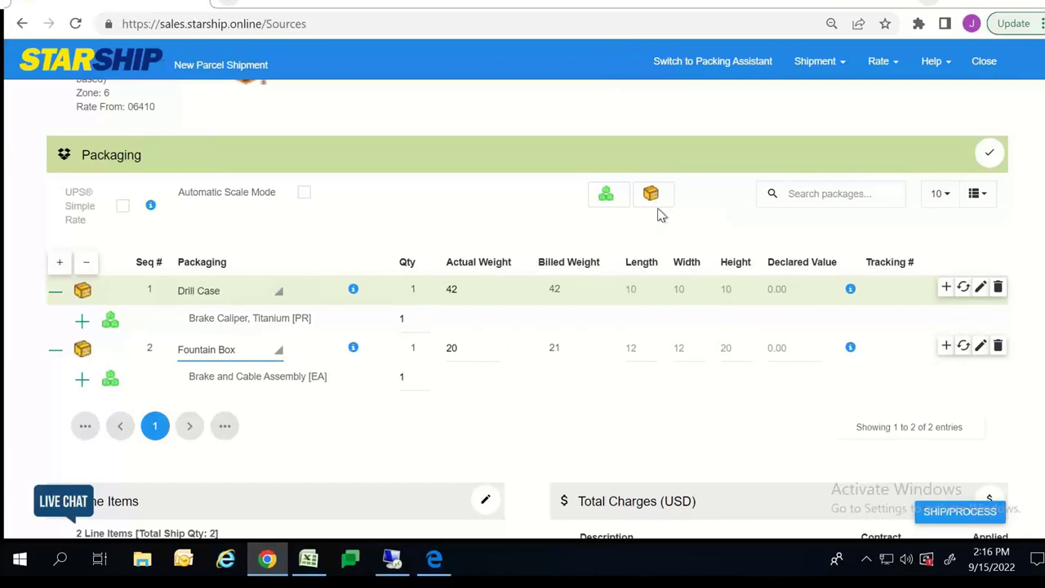
pyautogui.click(990, 153)
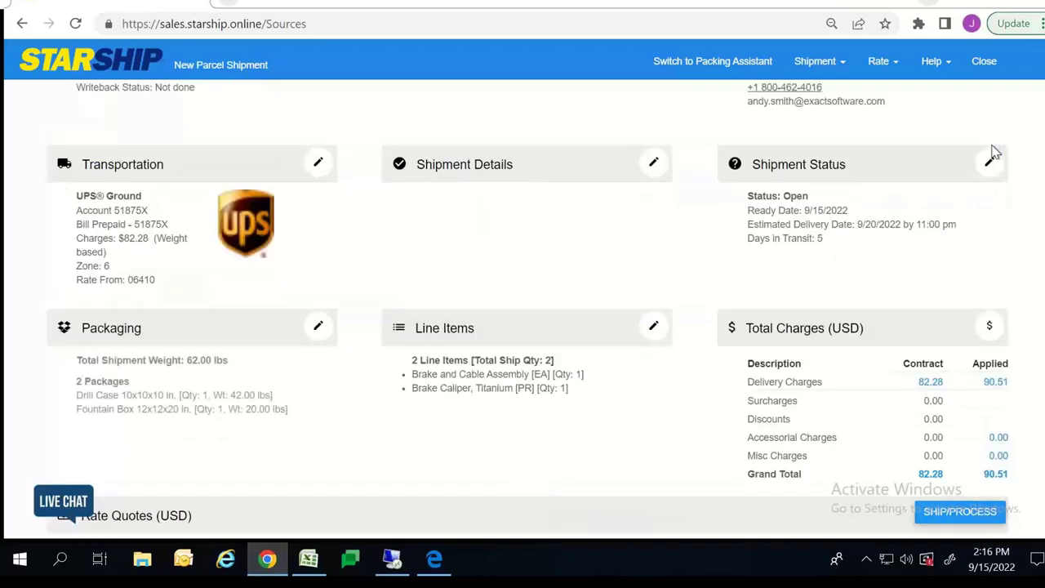
# Step: Examine the shipment's line items and the item details of the Brake and Cable Assembly
pyautogui.click(654, 327)
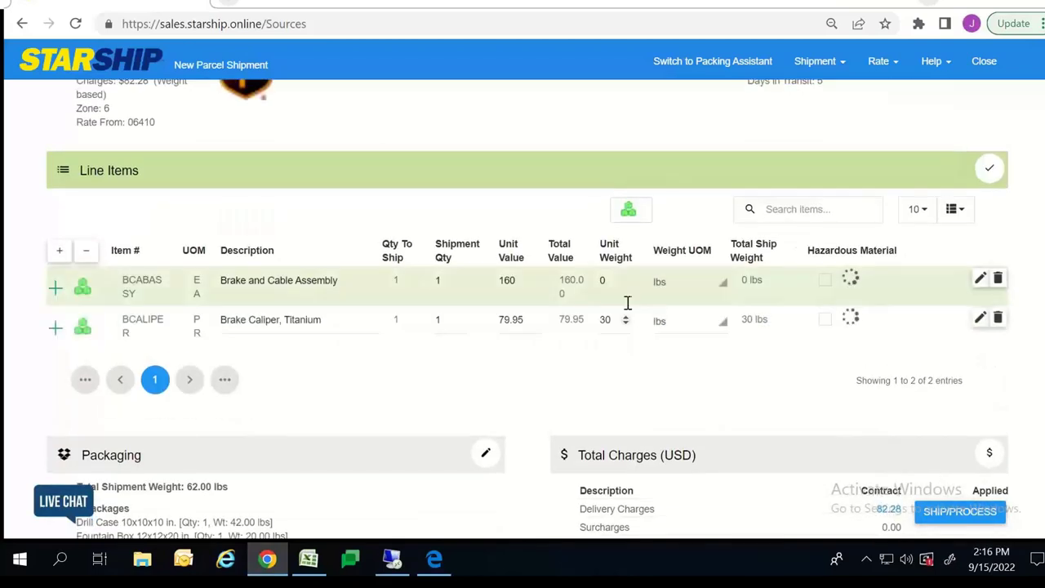
pyautogui.click(980, 280)
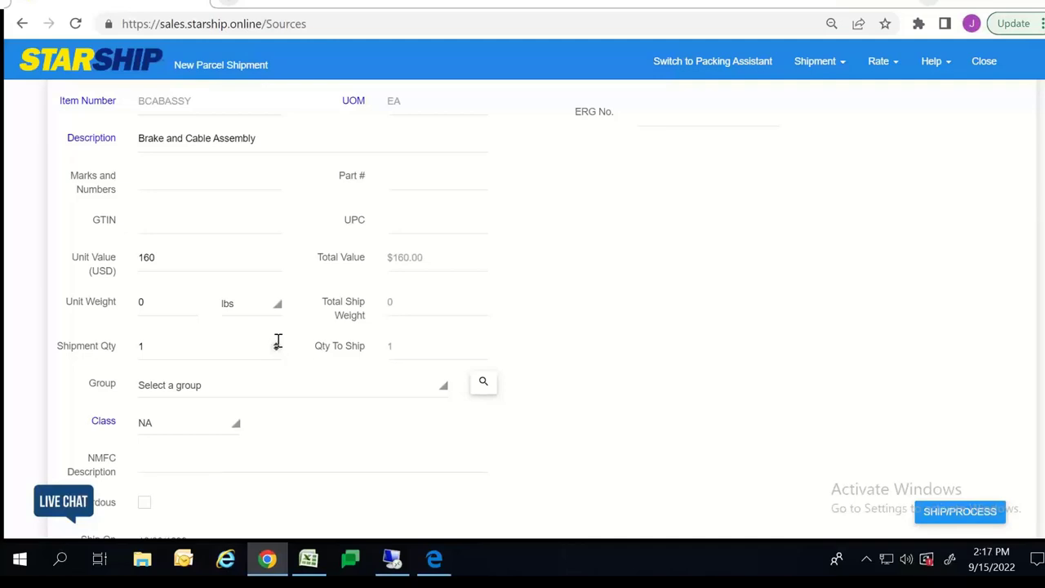
pyautogui.scroll(2, 277, 343)
pyautogui.scroll(4, 343, 318)
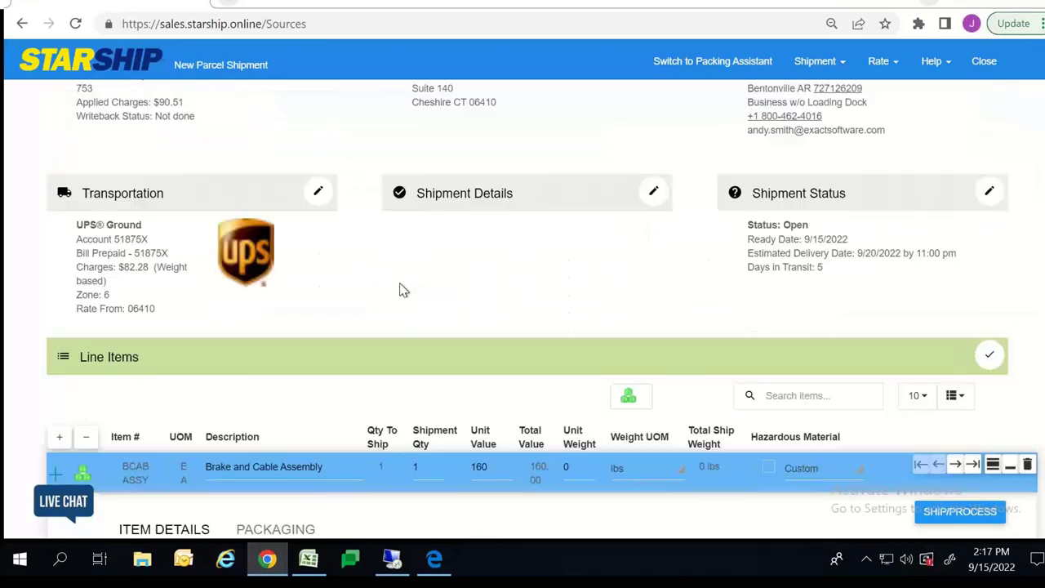
pyautogui.scroll(-1, 424, 298)
pyautogui.scroll(-1, 629, 335)
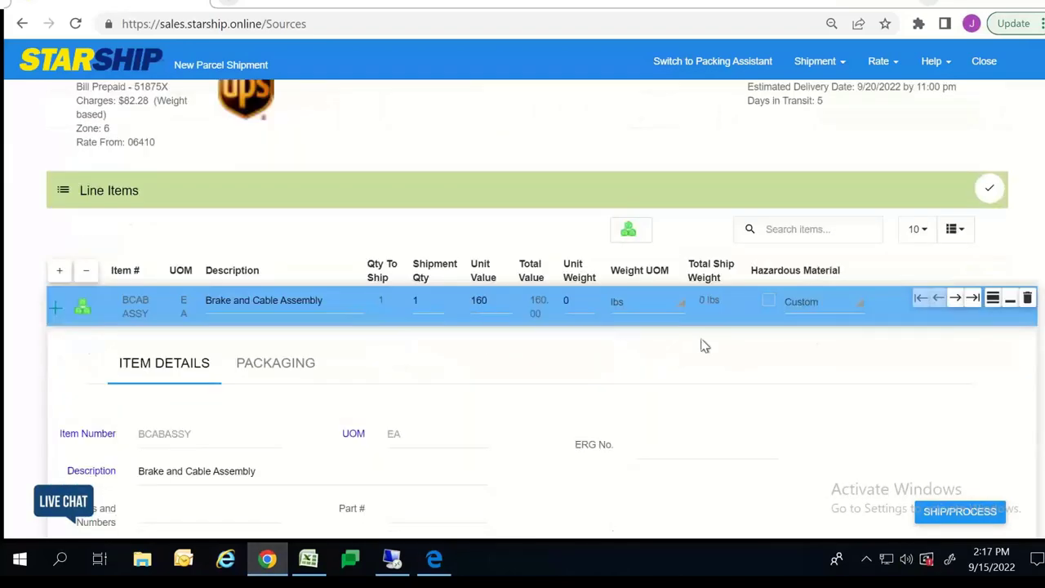
pyautogui.click(1013, 300)
pyautogui.scroll(-2, 693, 275)
pyautogui.scroll(2, 767, 238)
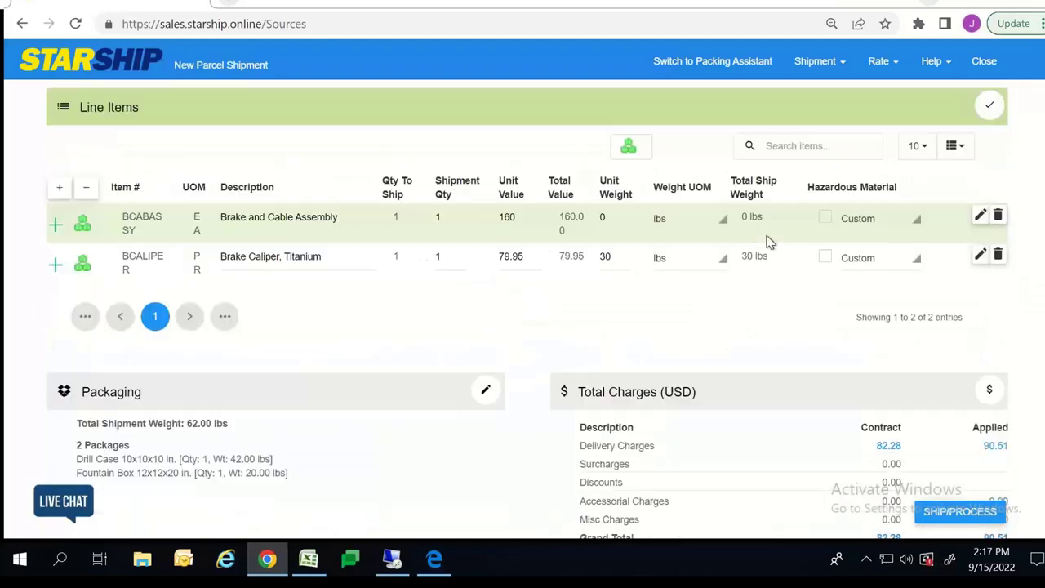
pyautogui.click(991, 190)
# Step: Shop rates across all carriers and process the shipment with UPS Ground
pyautogui.scroll(-3, 570, 302)
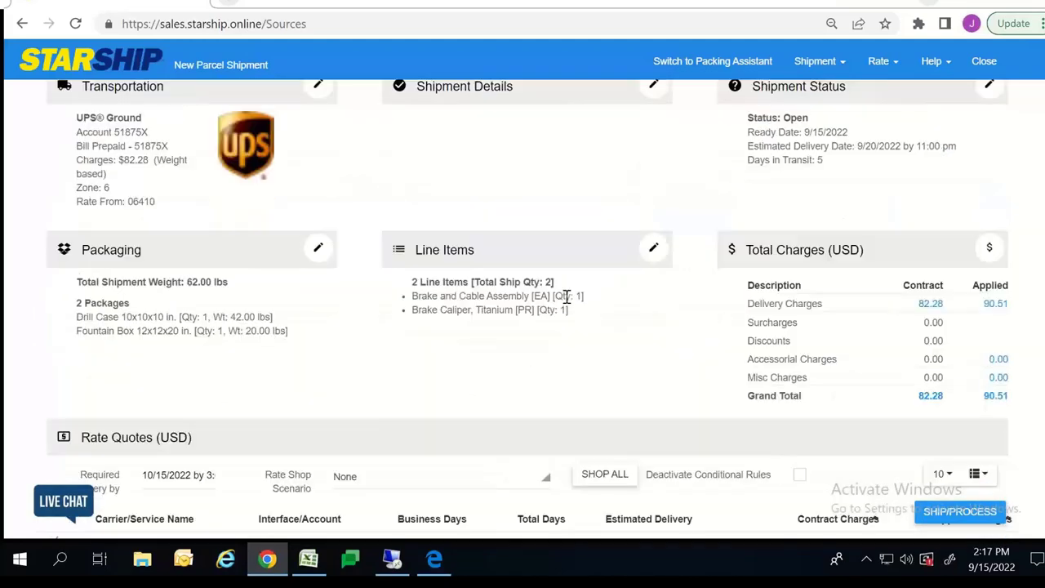
pyautogui.click(596, 307)
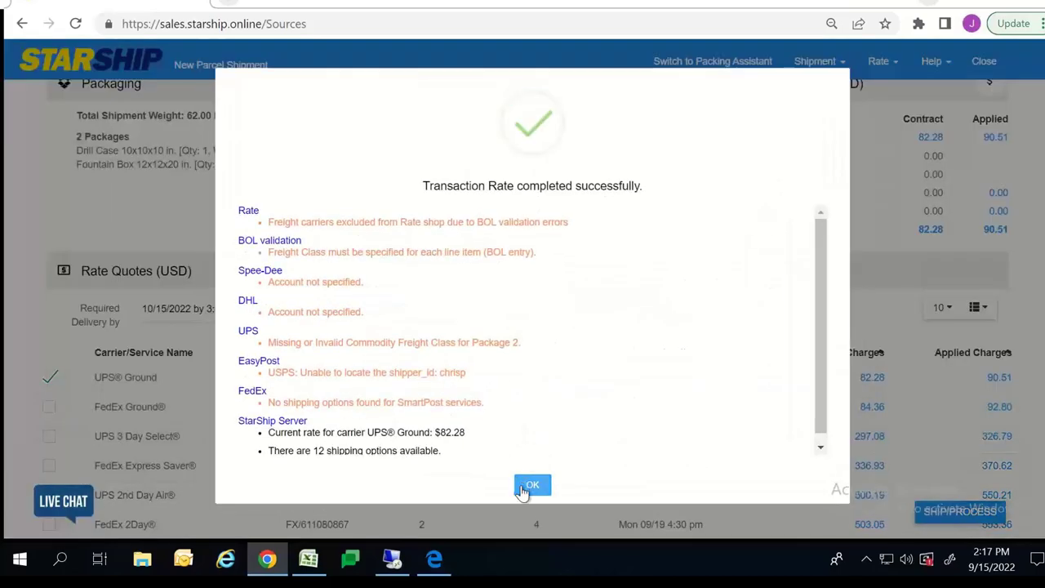
pyautogui.click(530, 483)
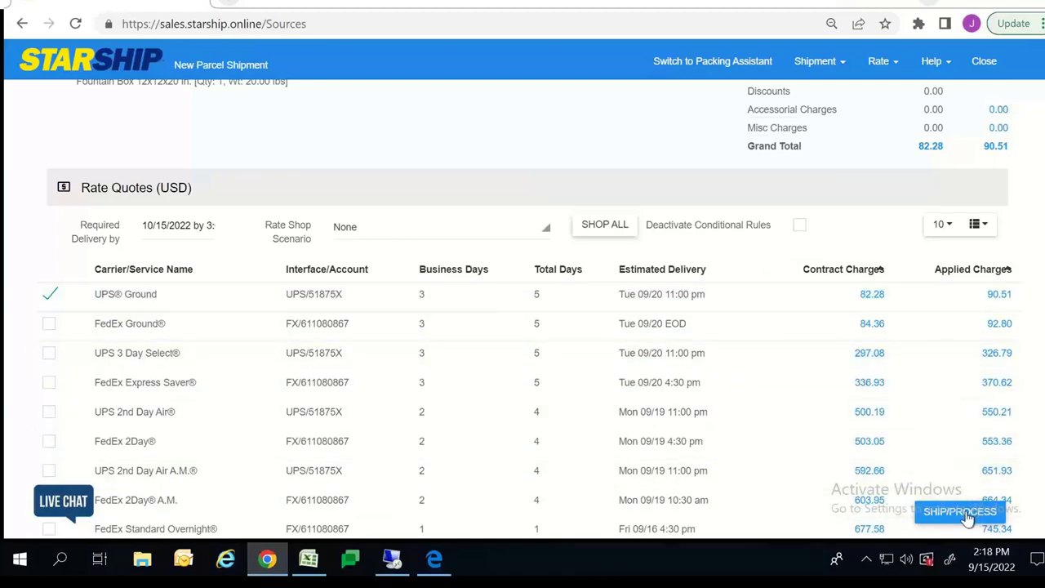
pyautogui.click(964, 512)
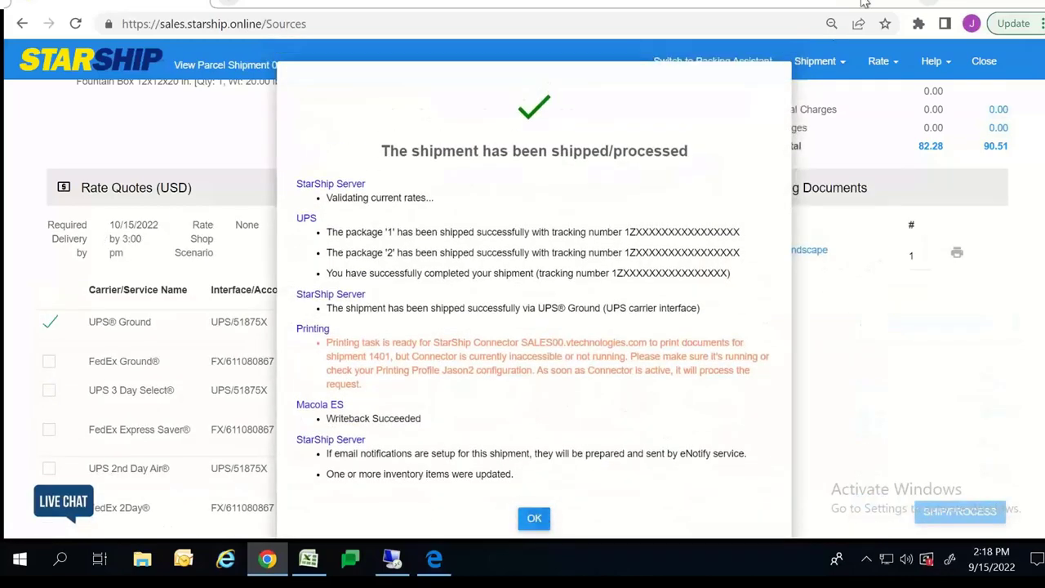
pyautogui.click(534, 513)
# Step: Switch to Edge to view the label and packing list in SmartLabel_Landscape.pdf, and return to Chrome
pyautogui.click(437, 560)
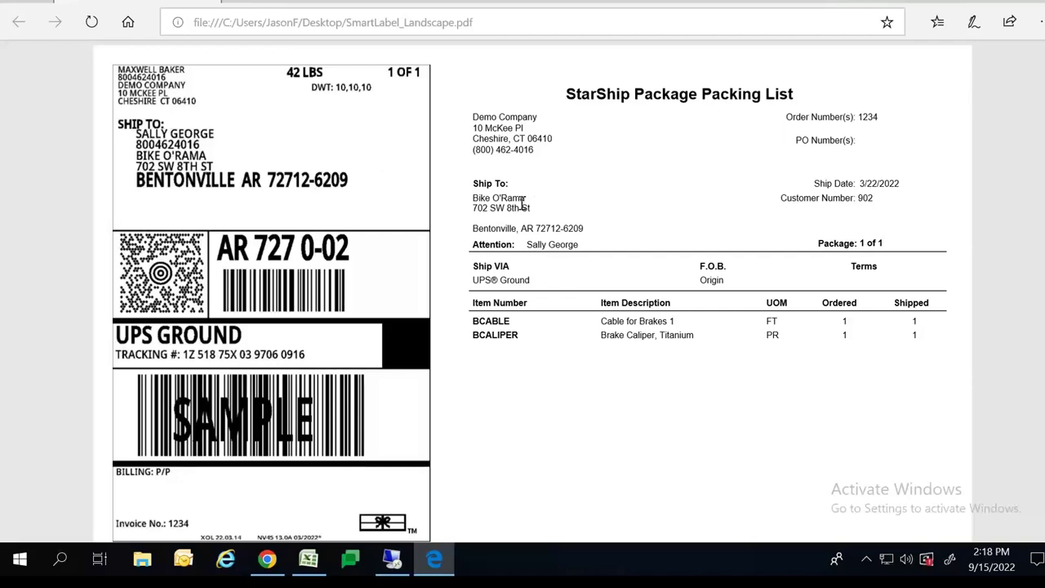
pyautogui.click(266, 560)
# Step: Switch to Macola, open the shipped order for customer Bike O'Rama and review the shipment information in its header comments
pyautogui.click(392, 560)
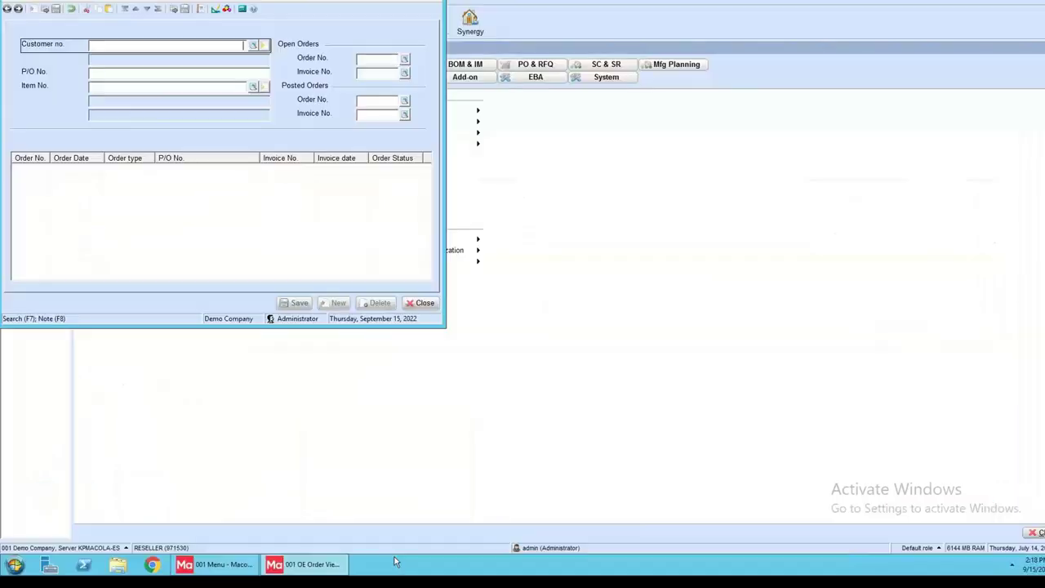
pyautogui.click(252, 45)
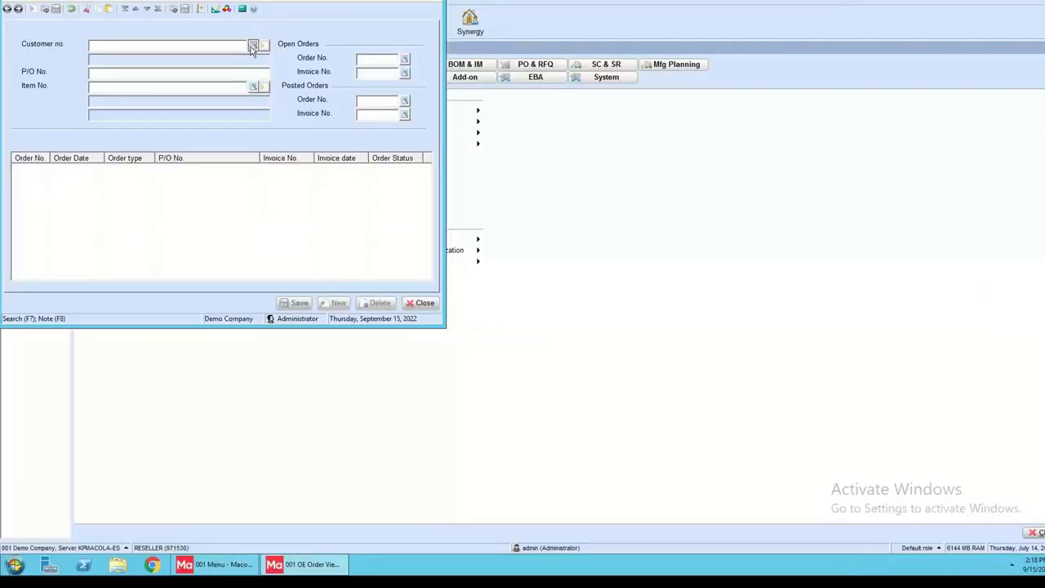
pyautogui.doubleClick(249, 196)
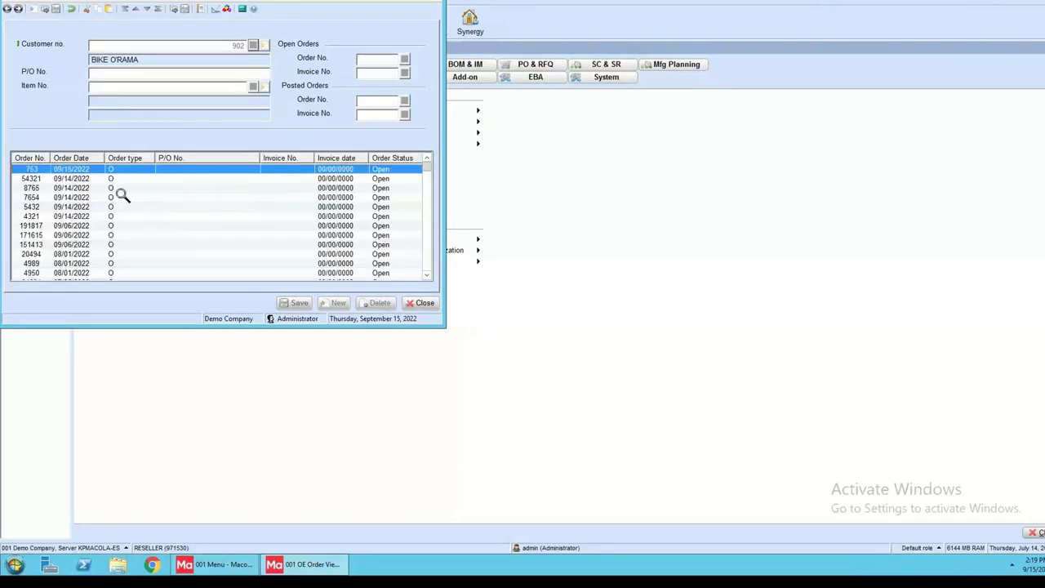
pyautogui.doubleClick(59, 170)
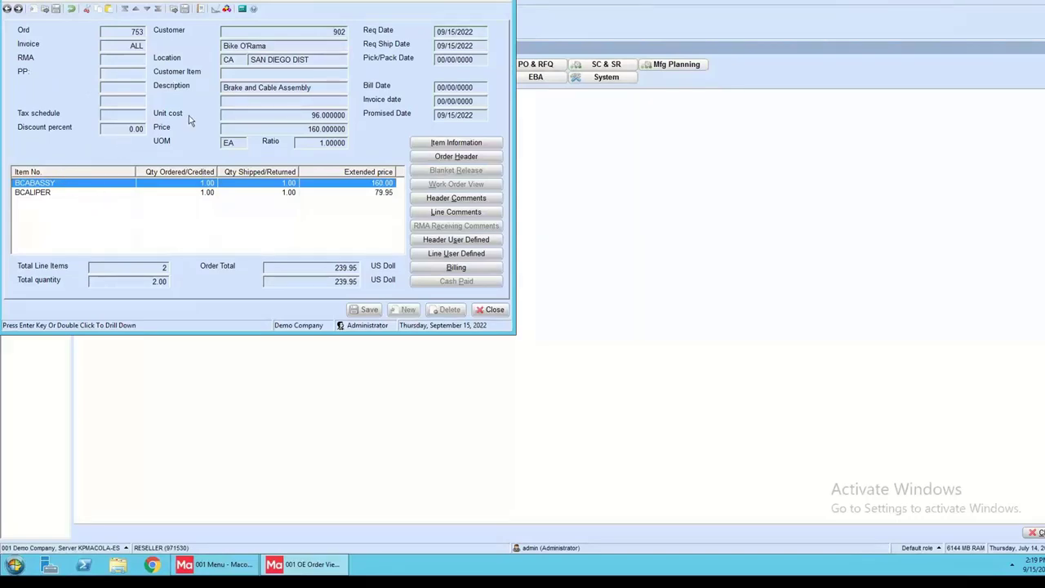
pyautogui.click(439, 201)
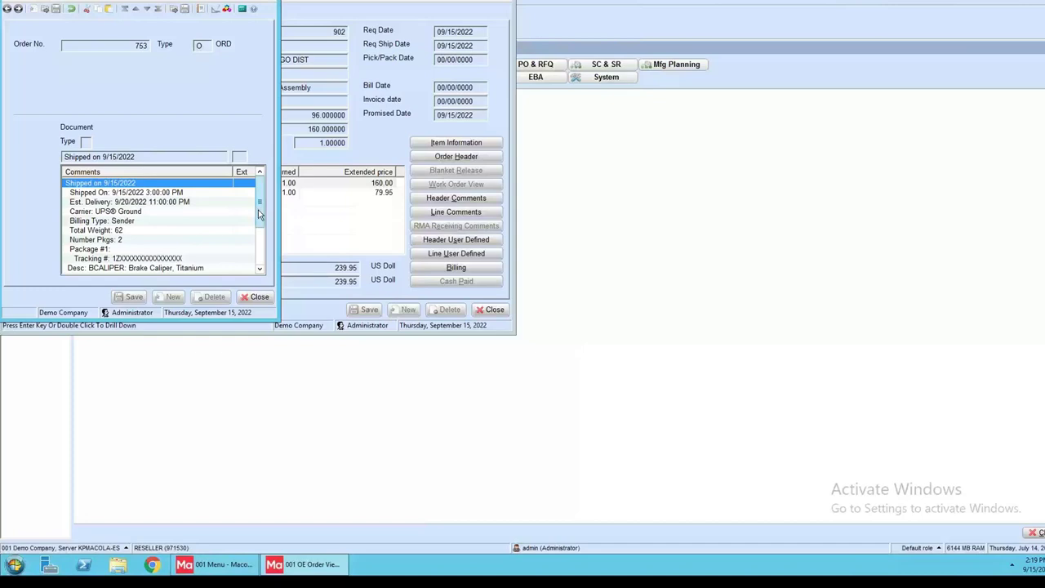
pyautogui.moveTo(259, 213); pyautogui.dragTo(259, 249)
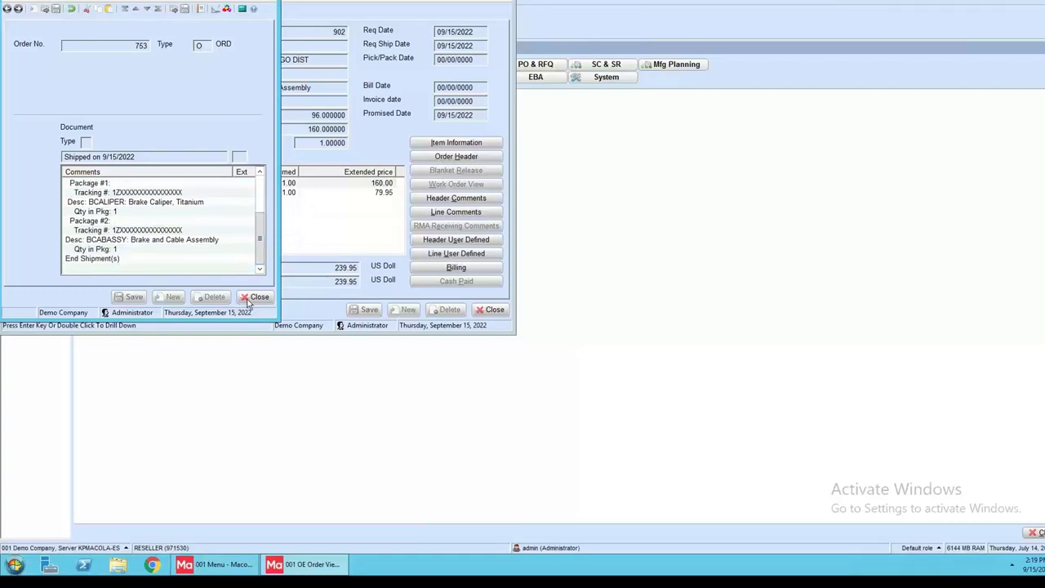
# Step: Close the header comments, review the order's freight charge and order total in its billing information, and close the order view
pyautogui.click(254, 297)
pyautogui.click(464, 270)
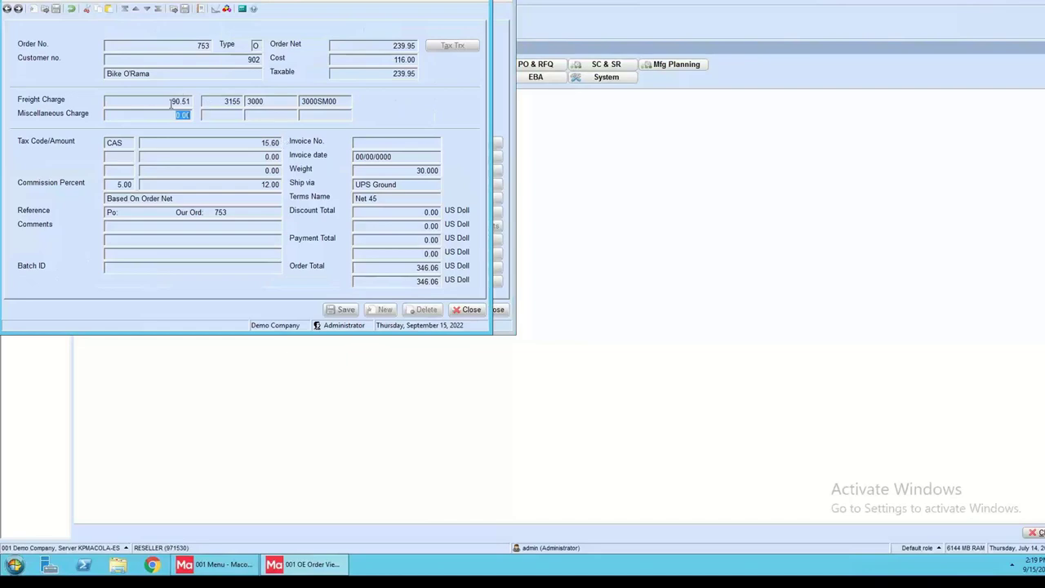
pyautogui.moveTo(171, 102); pyautogui.dragTo(194, 102)
pyautogui.moveTo(409, 280); pyautogui.dragTo(446, 282)
pyautogui.click(470, 310)
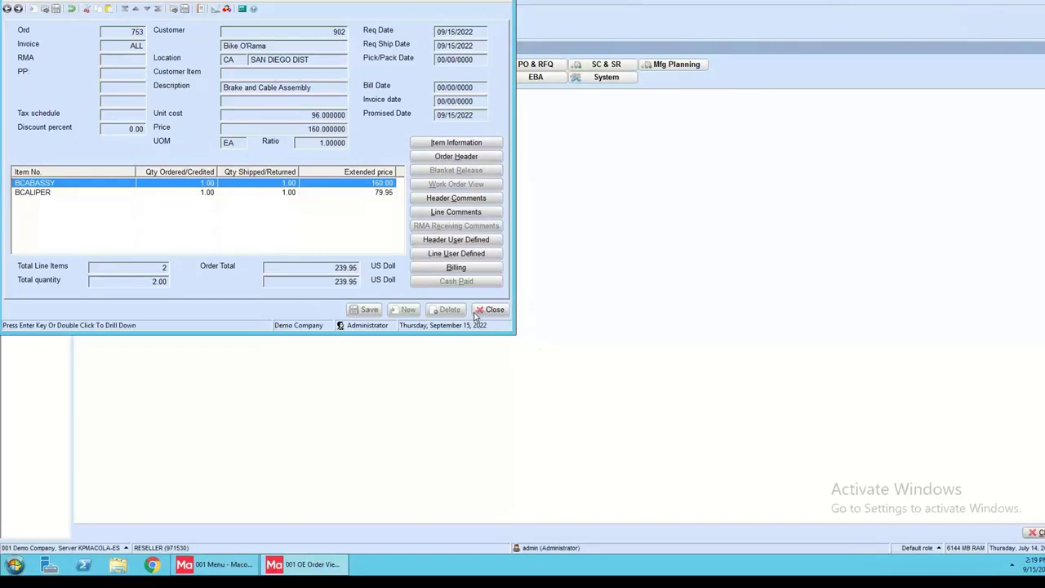
pyautogui.click(489, 310)
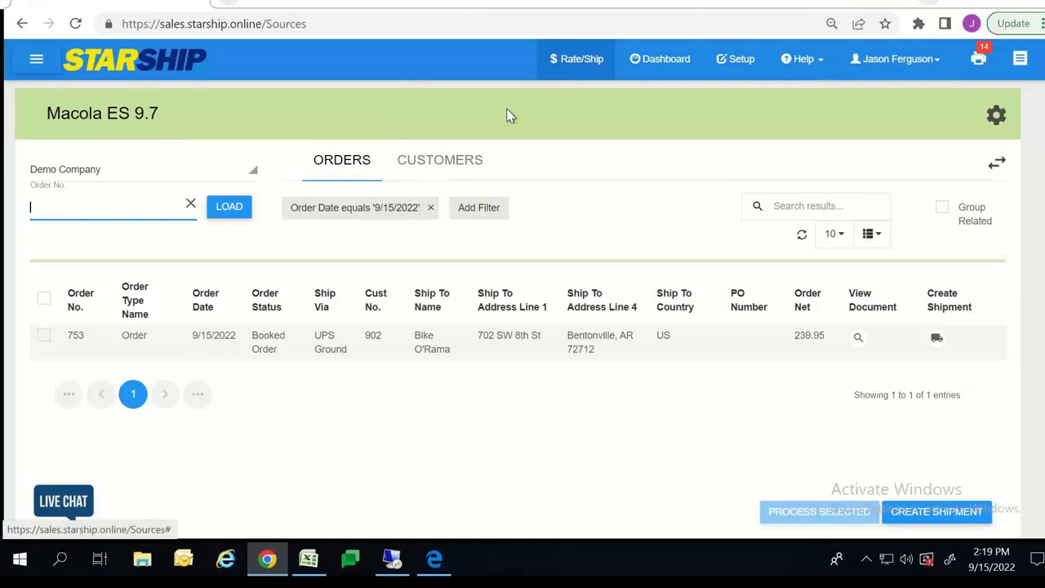
# Step: Switch to StarShip in Chrome and examine the dashboard's shipment map and the shipments, orders and costs charts in View2
pyautogui.click(654, 63)
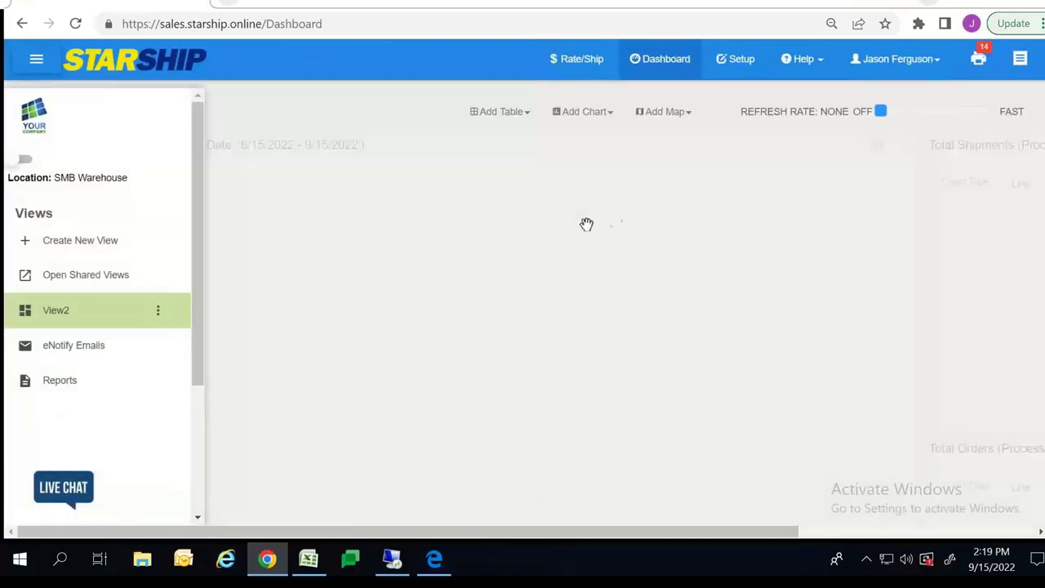
pyautogui.scroll(-1, 772, 339)
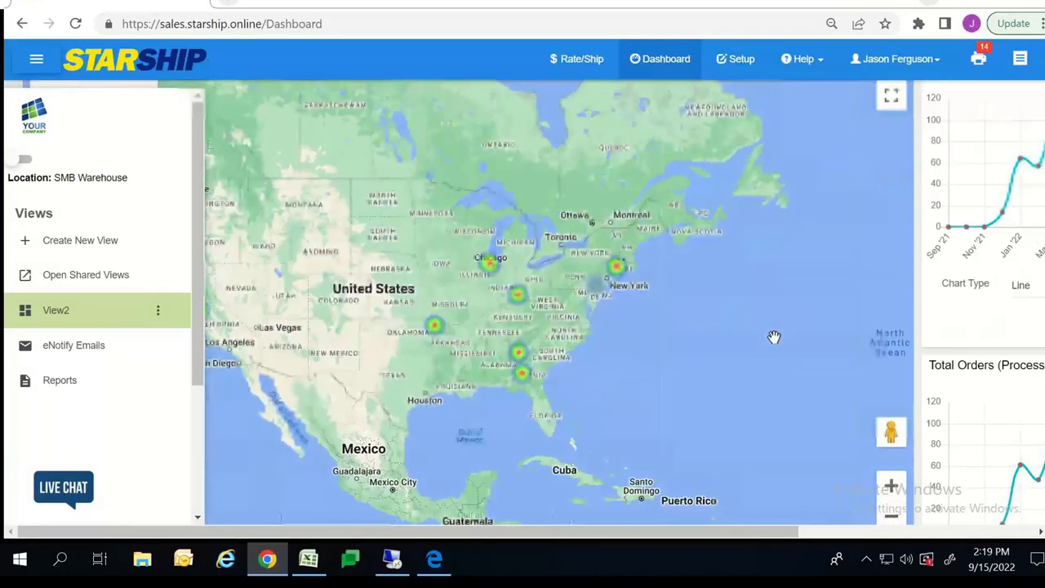
pyautogui.scroll(-2, 674, 292)
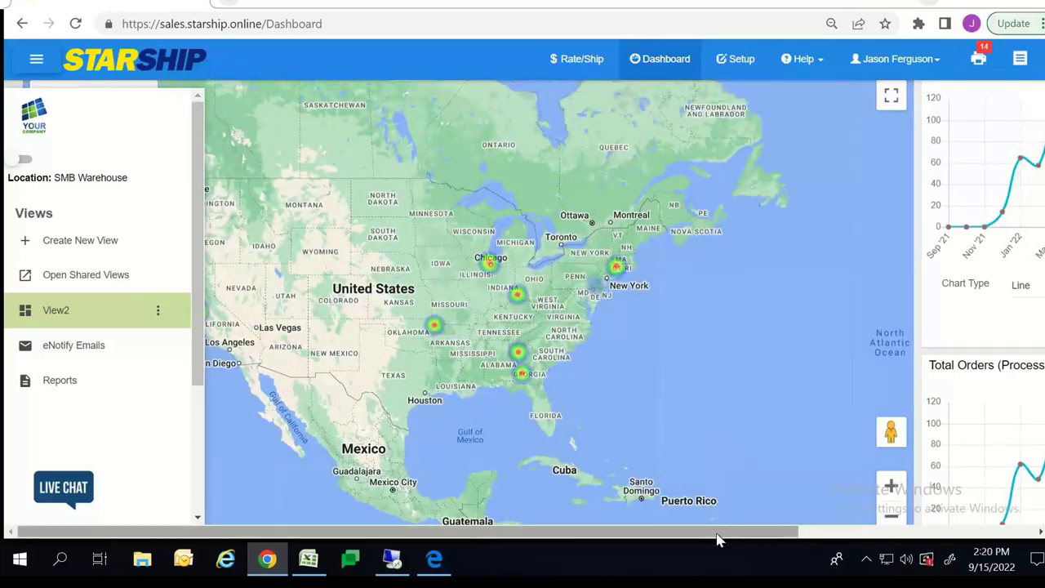
pyautogui.moveTo(716, 539); pyautogui.dragTo(966, 540)
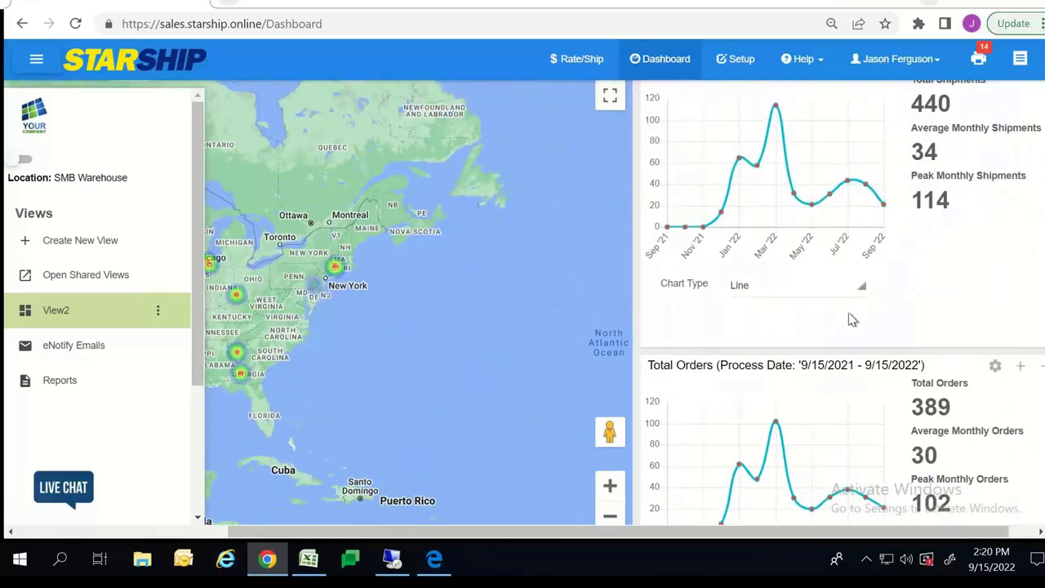
pyautogui.scroll(1, 841, 308)
pyautogui.scroll(-3, 828, 319)
pyautogui.hscroll(-5, 678, 495)
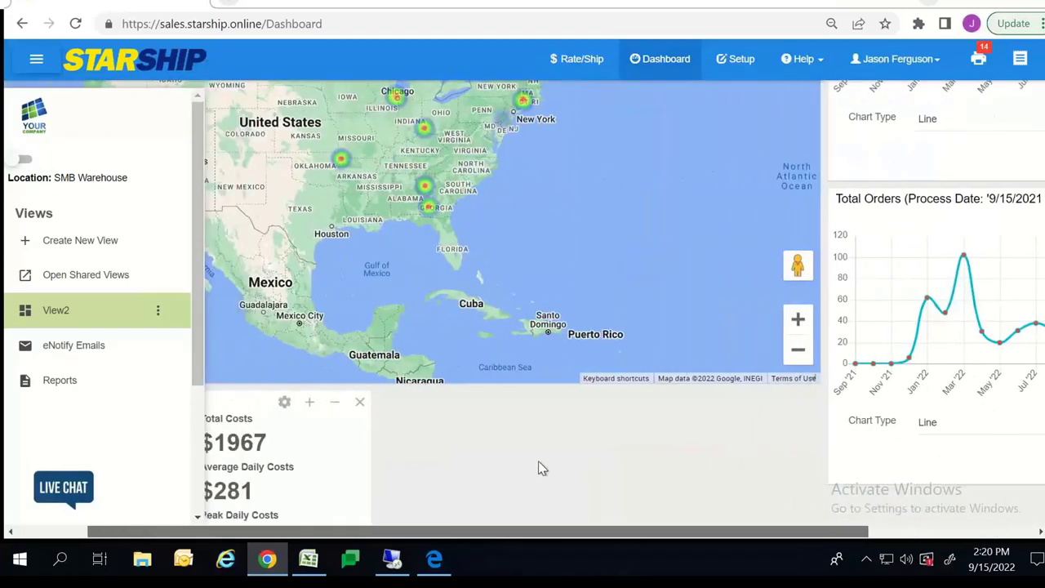
# Step: Open StarShip Reports and look through the list of available reports
pyautogui.click(81, 380)
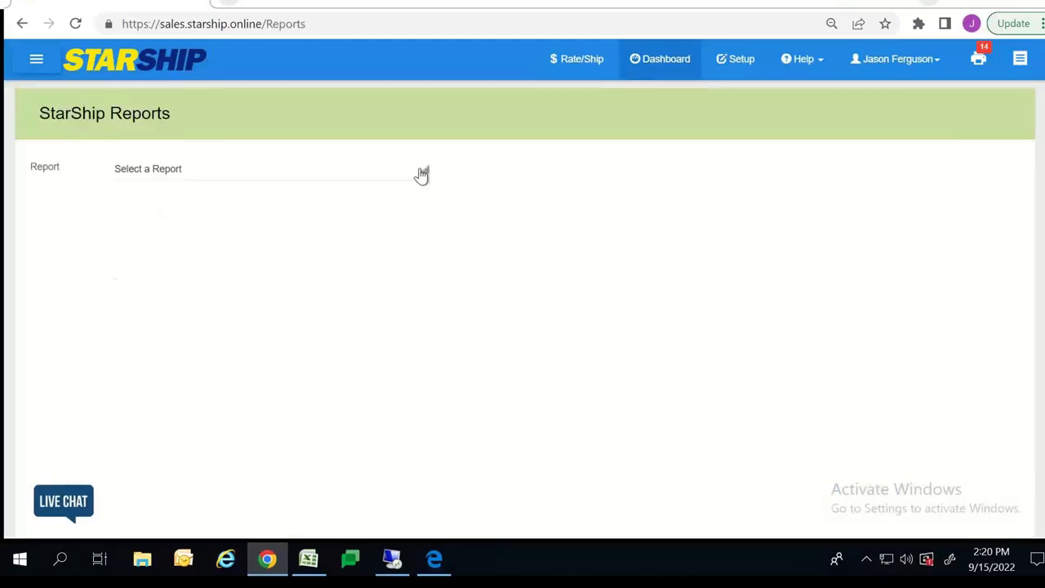
pyautogui.click(421, 173)
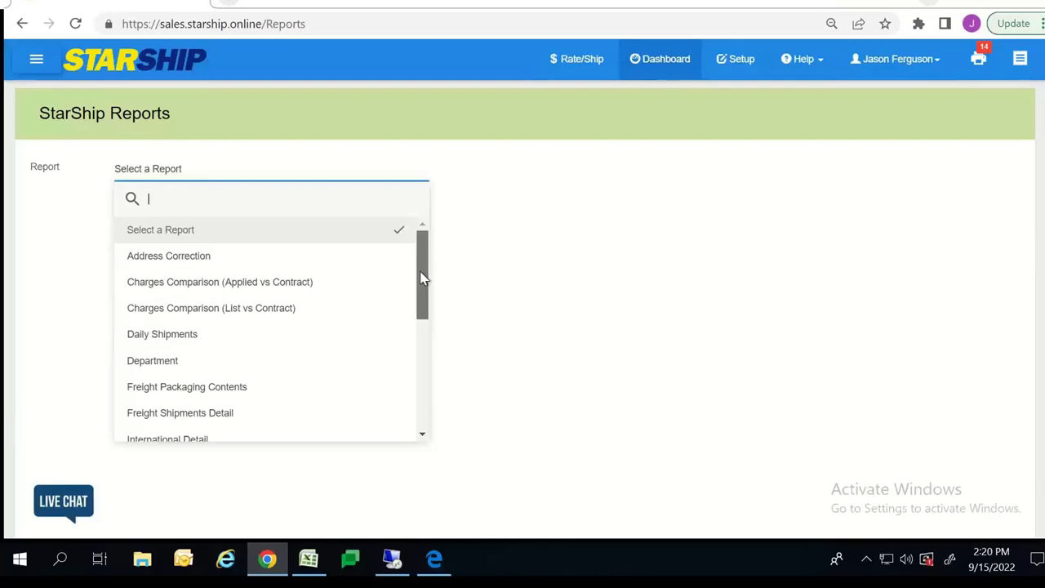
pyautogui.moveTo(422, 277); pyautogui.dragTo(416, 400)
# Step: Open the sent eNotify emails and read the topmost ship notification for Adatum Corporation, including its package details
pyautogui.click(41, 69)
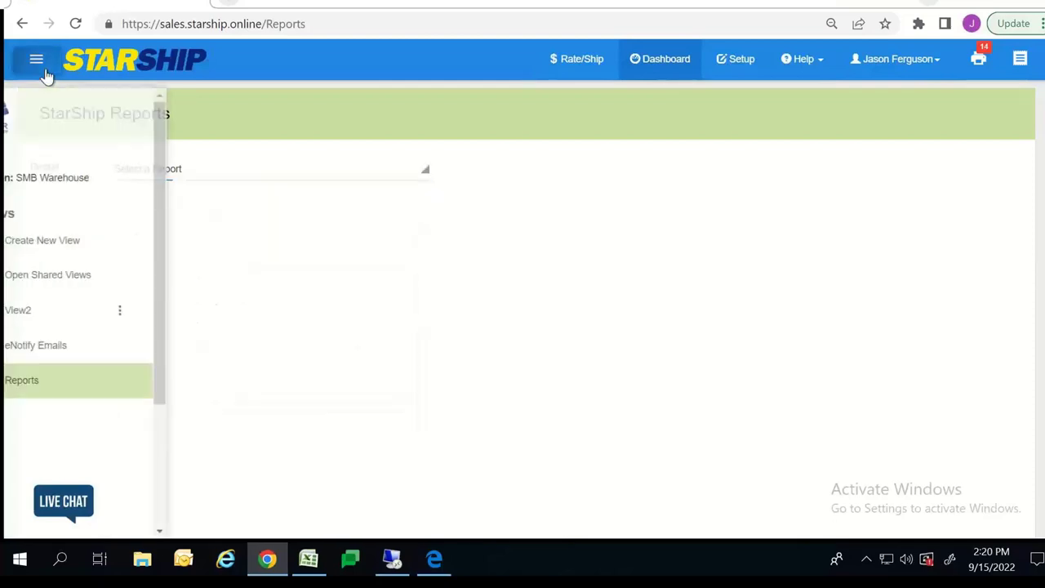
pyautogui.click(73, 347)
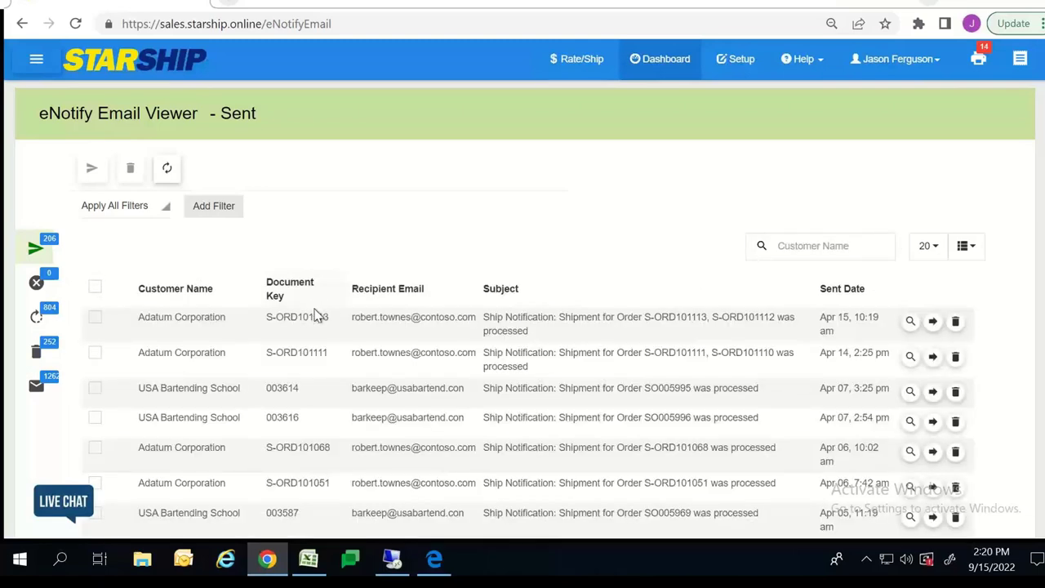
pyautogui.click(562, 334)
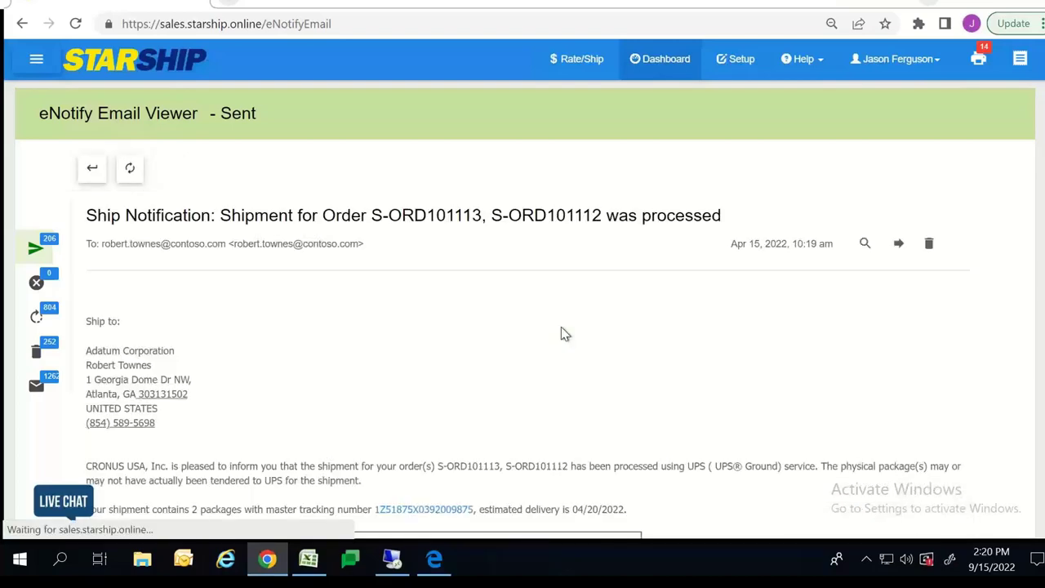
pyautogui.scroll(-2, 535, 312)
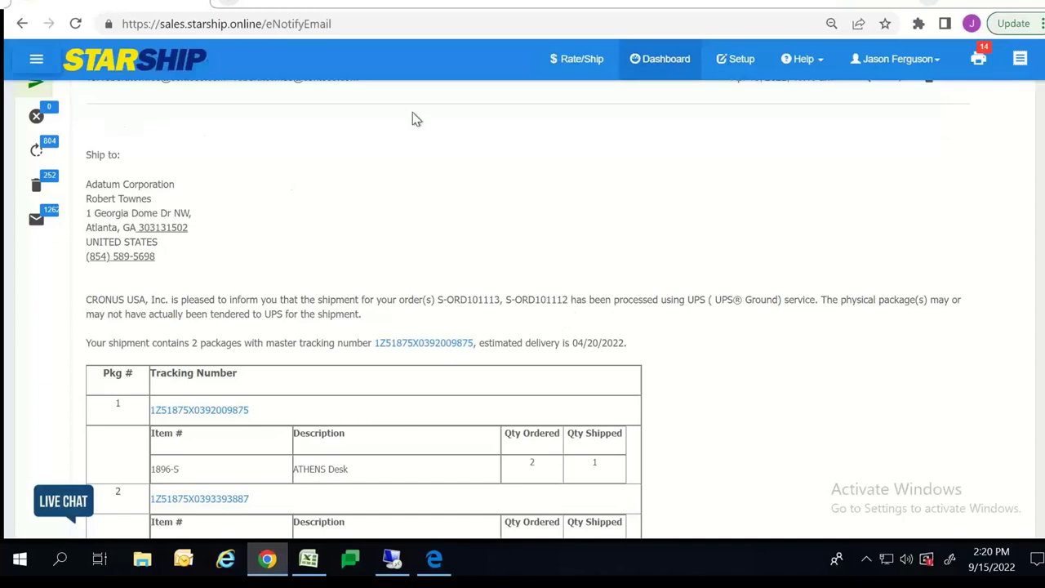
pyautogui.scroll(-2, 430, 145)
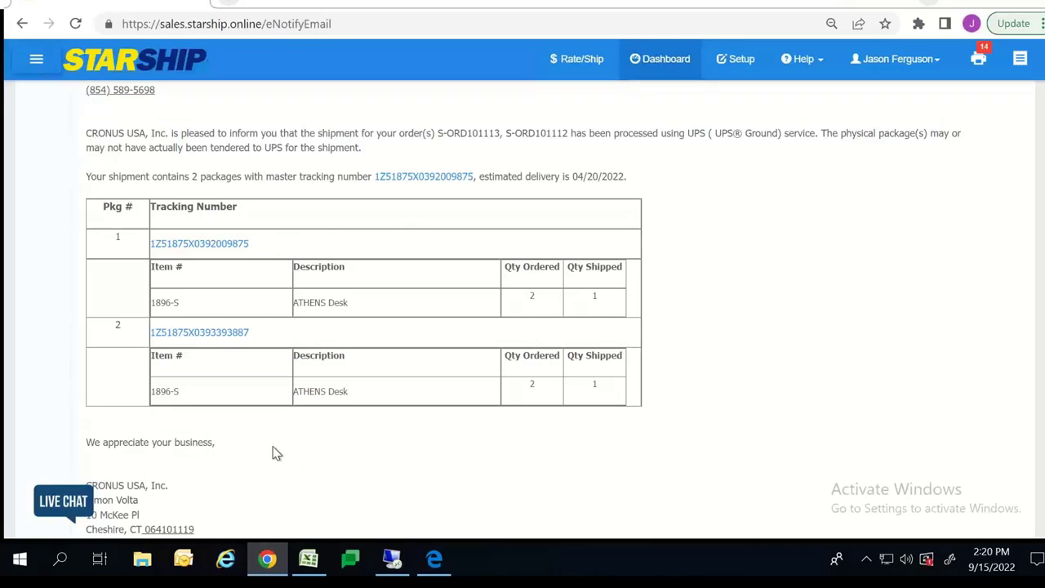
# Step: Follow the notification's master tracking number to the UPS tracking page, and return to the email in StarShip
pyautogui.scroll(1, 337, 426)
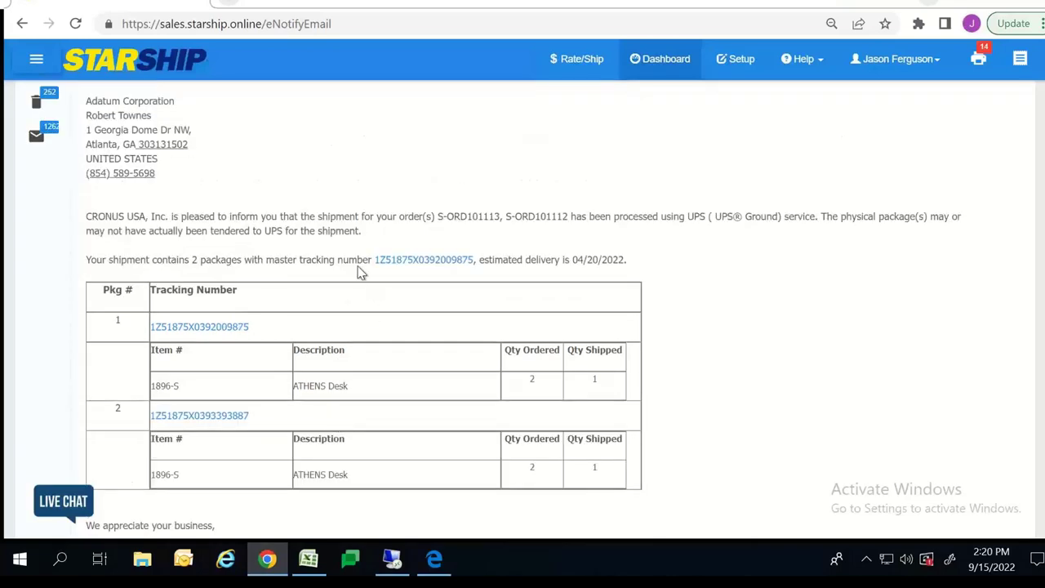
pyautogui.click(405, 263)
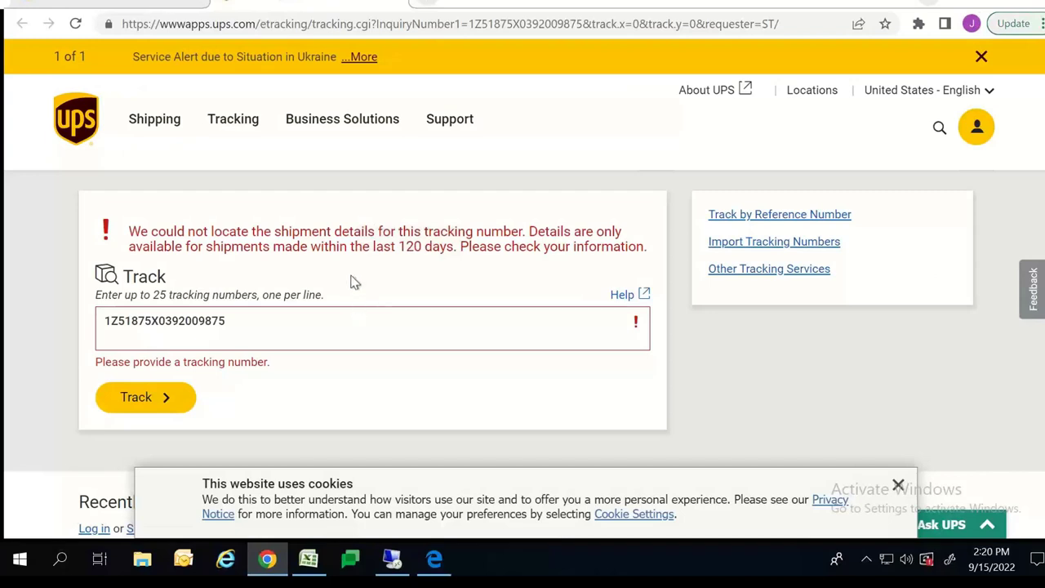
pyautogui.click(164, 4)
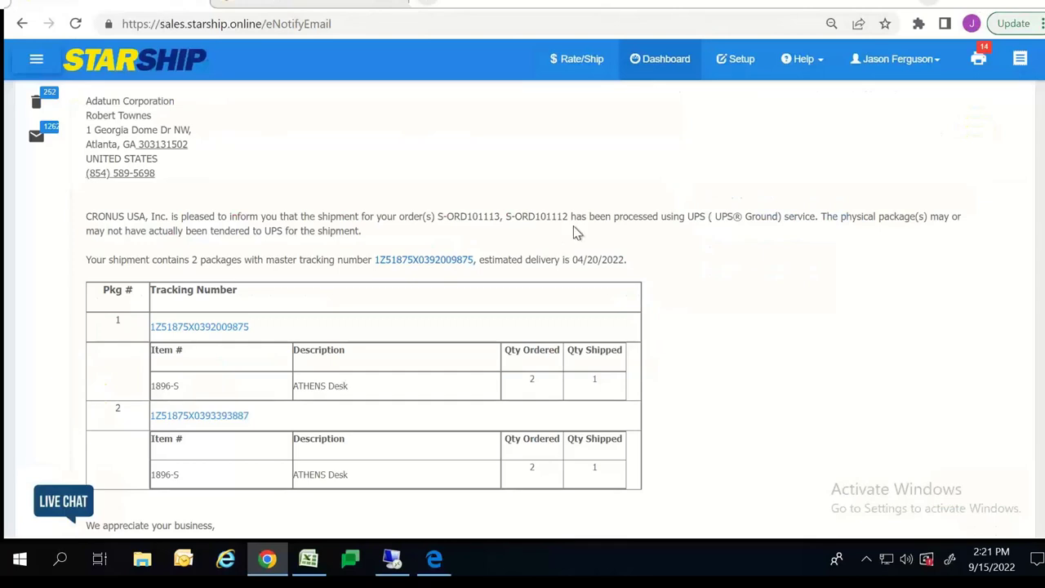